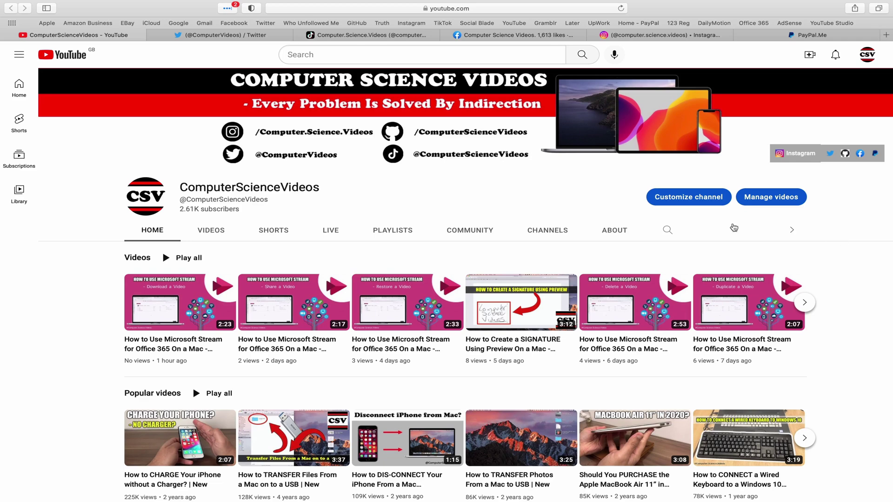
Step through the channel's Twitter, TikTok, Facebook, Instagram and PayPal.Me tabs in Safari
click(209, 37)
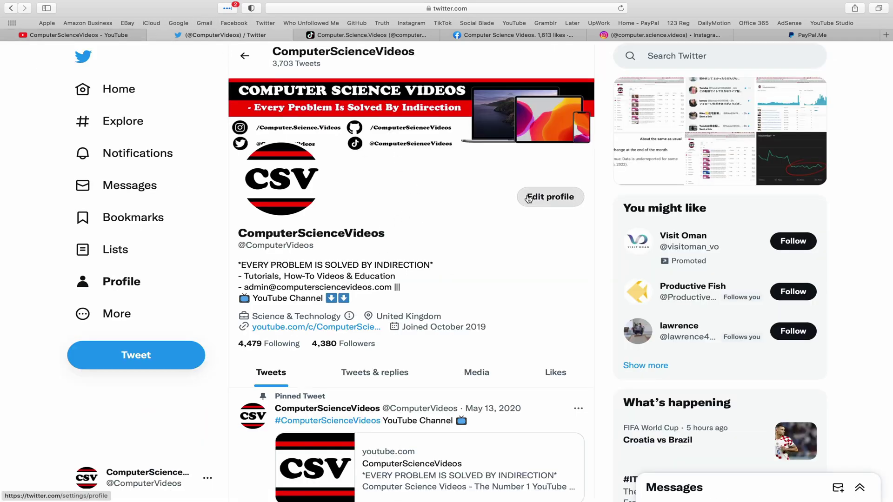
click(390, 38)
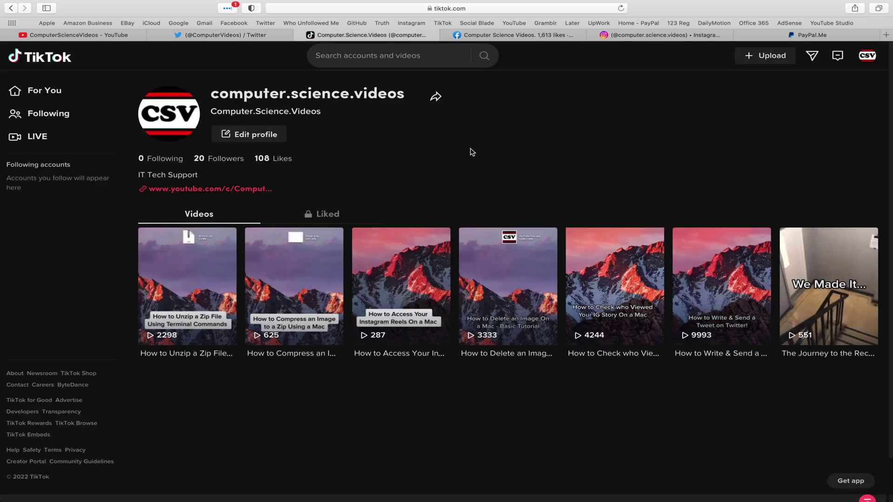
click(518, 37)
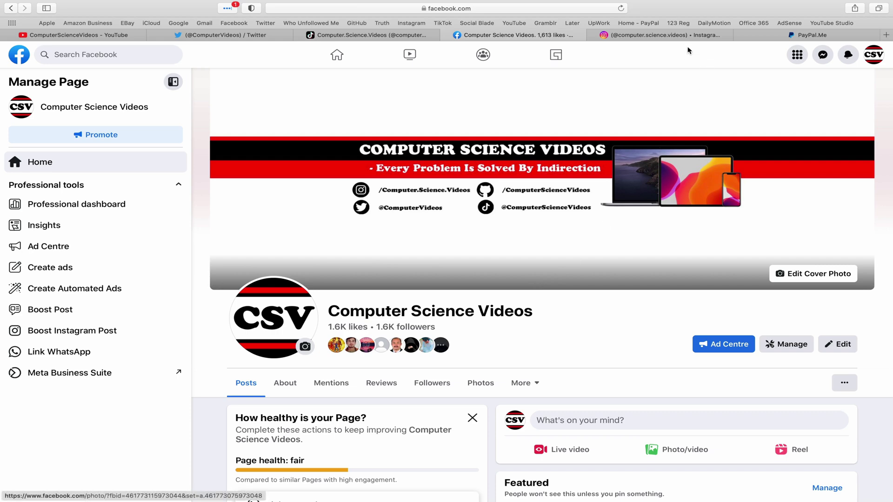
click(664, 35)
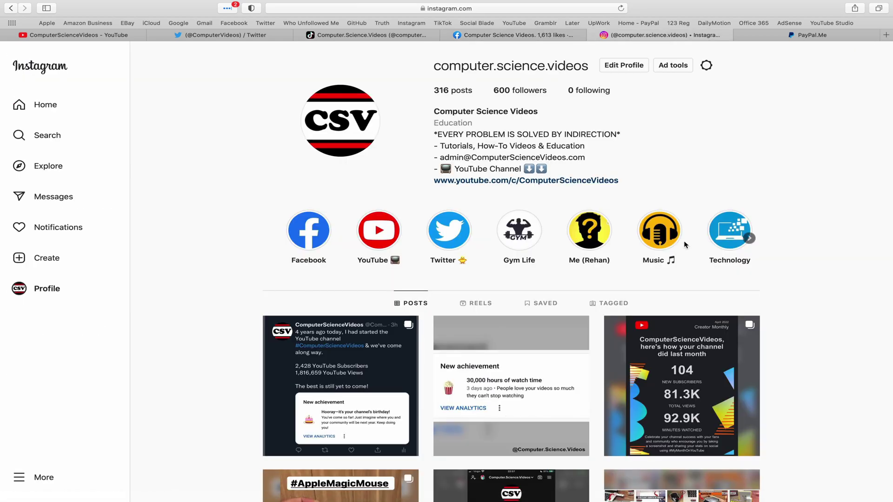
click(837, 37)
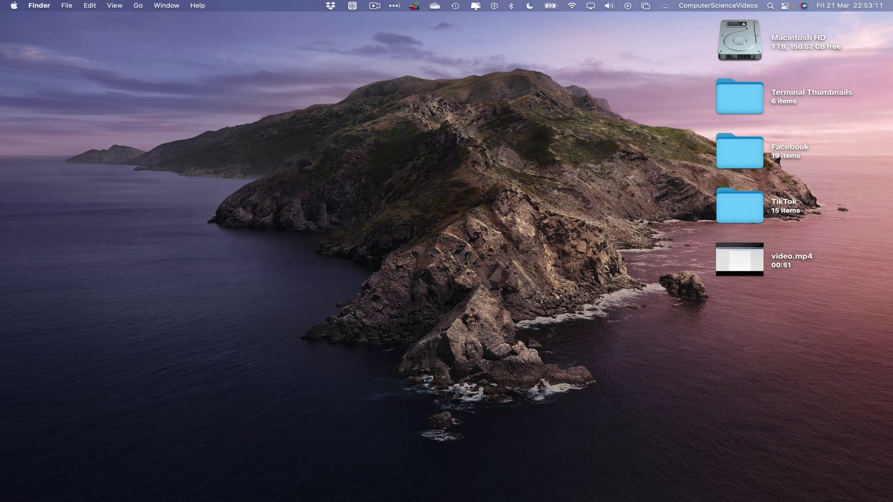
Launch Chrome from Launchpad's Web Browsing group, open Gmail, then minimise the window
mouse_move(308, 483)
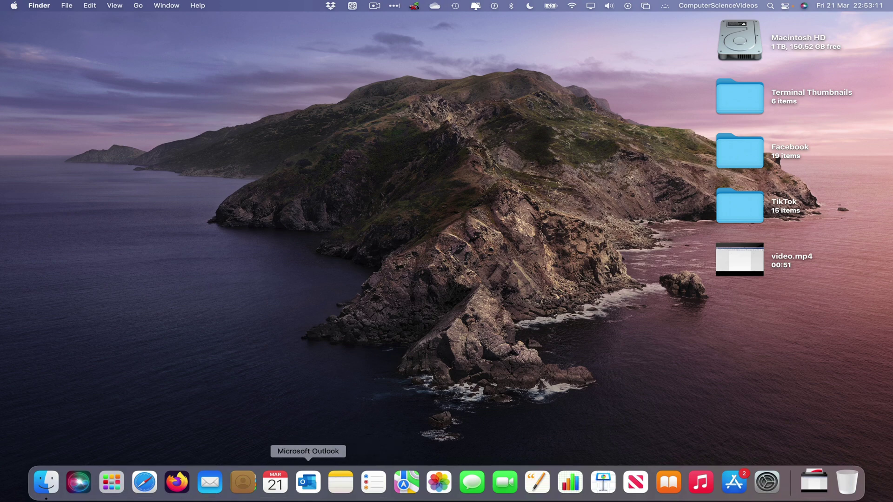
click(112, 483)
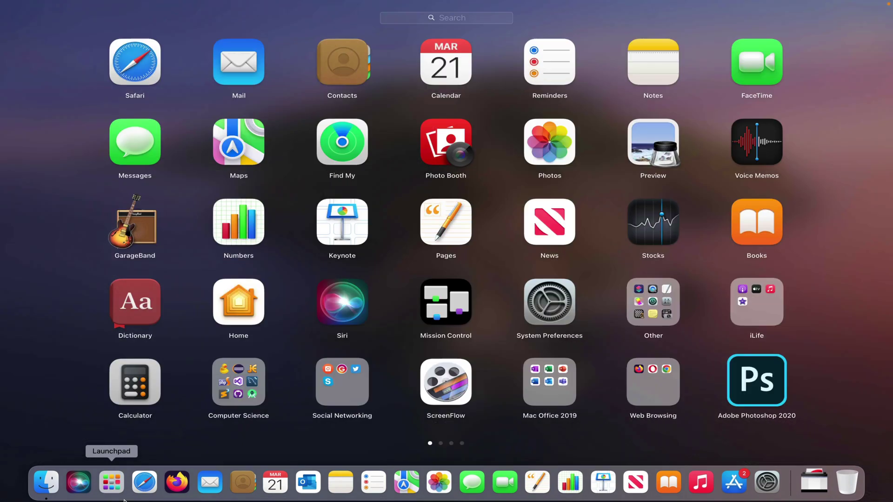
click(646, 373)
click(347, 239)
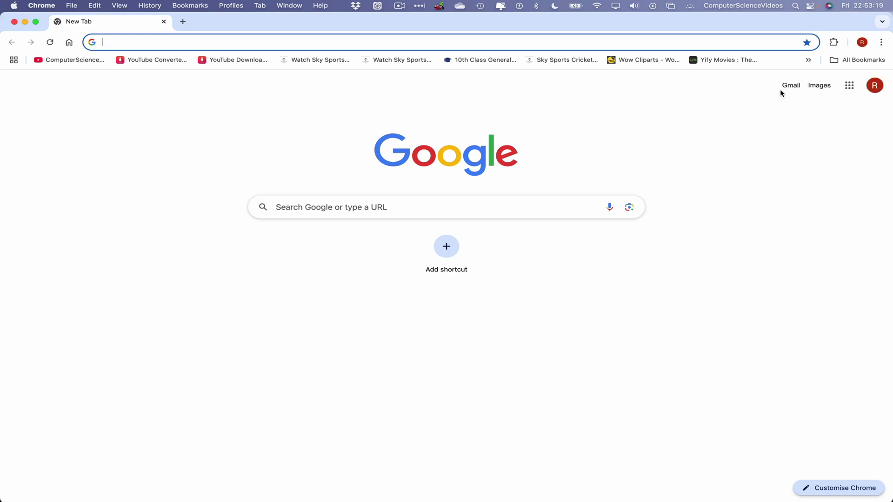
click(791, 87)
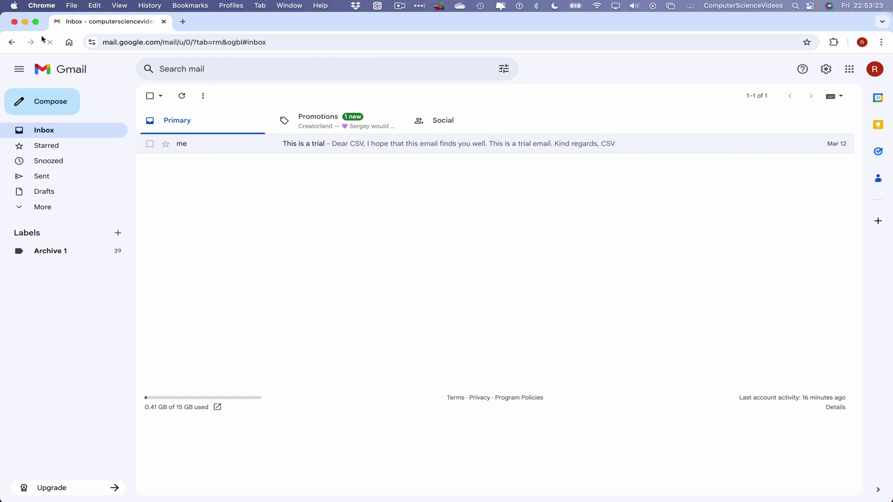
click(25, 21)
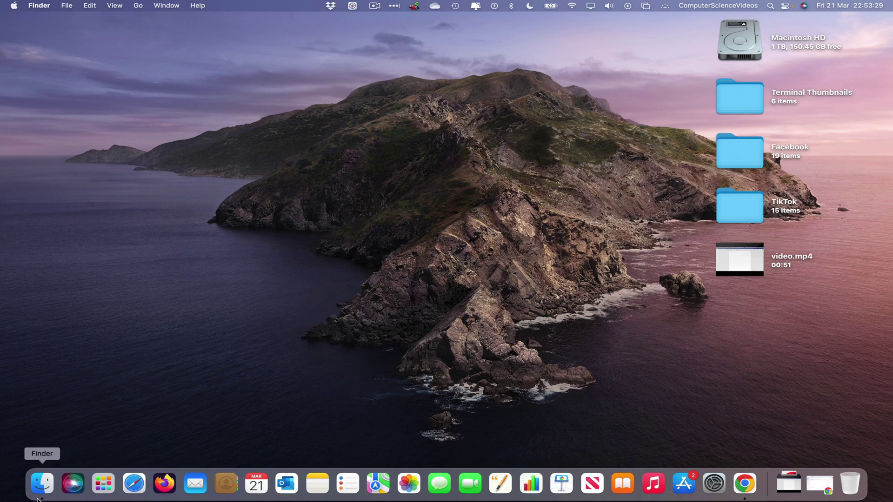
Copy Audio.mp3 from the Music folder onto the desktop and close the Finder window
click(40, 483)
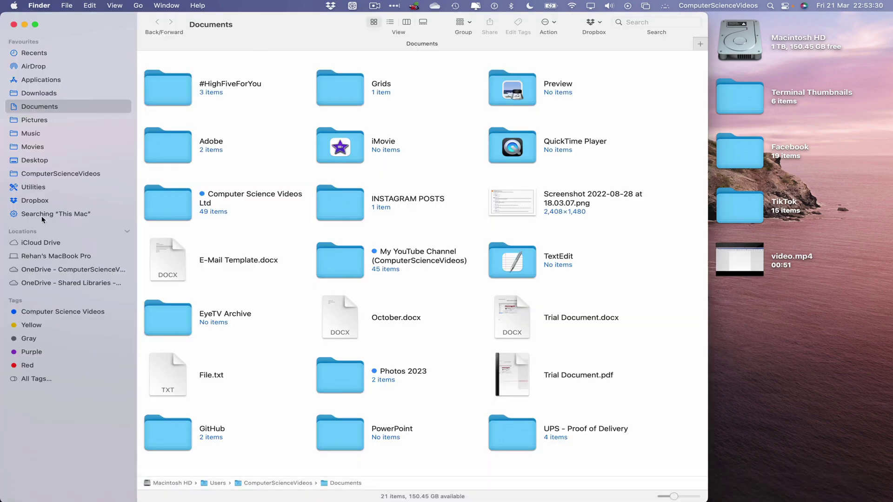
click(36, 135)
click(218, 92)
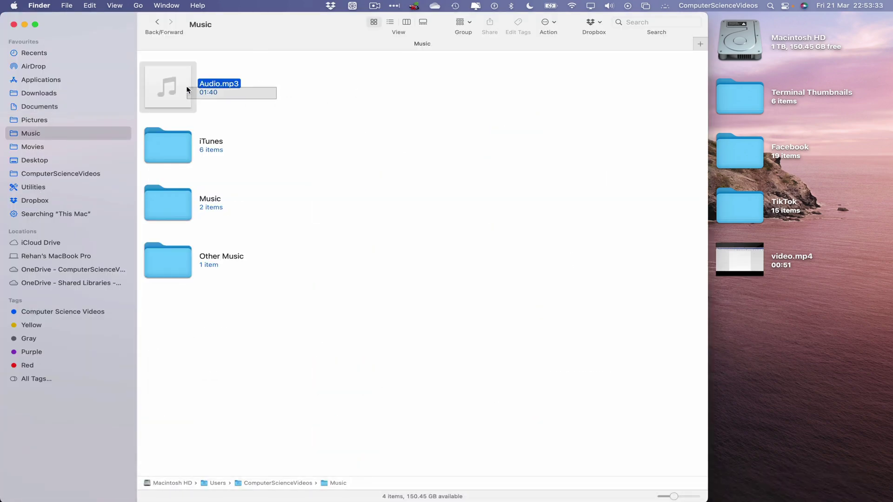
right_click(184, 82)
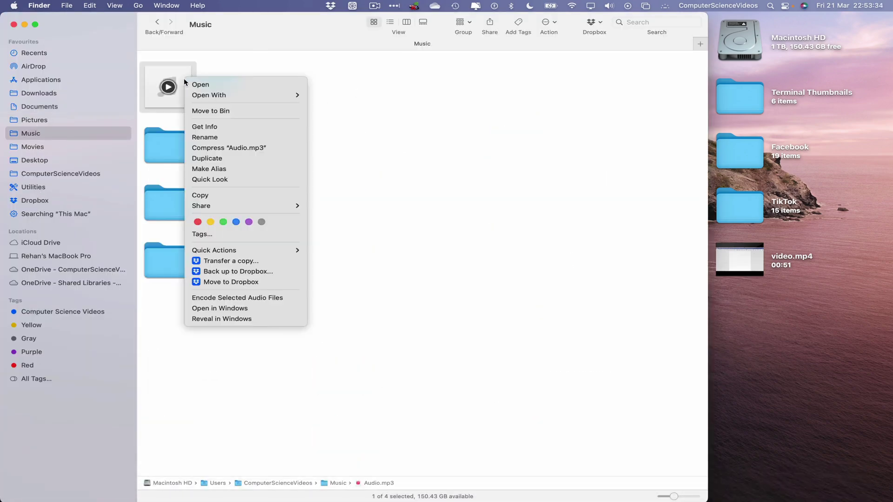
click(200, 195)
right_click(784, 316)
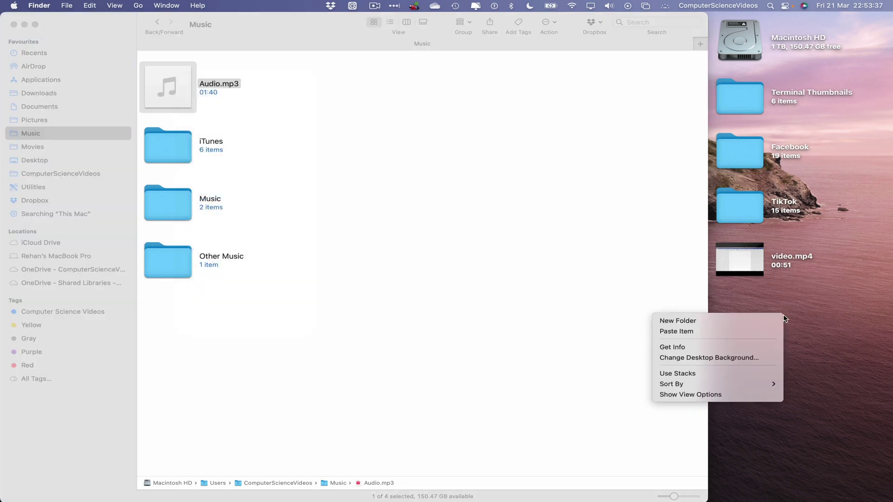
click(704, 331)
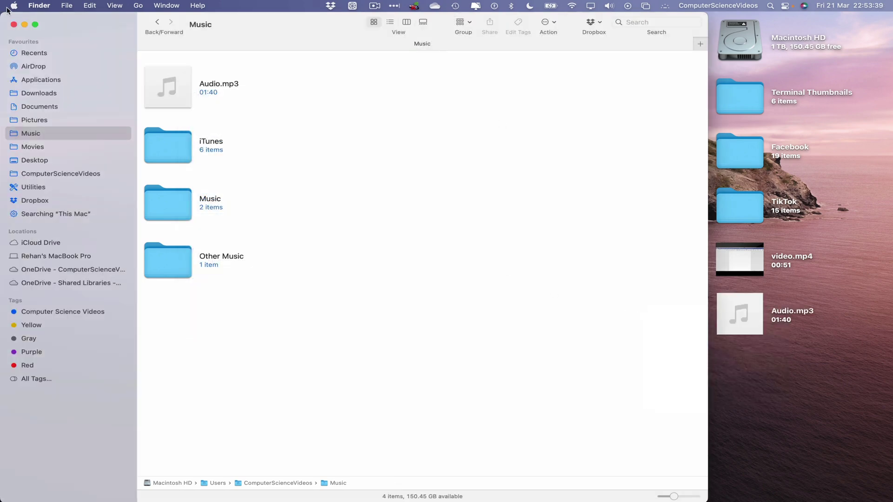
key(super+w)
Bring the Gmail inbox back and start a new full-size email
mouse_move(651, 495)
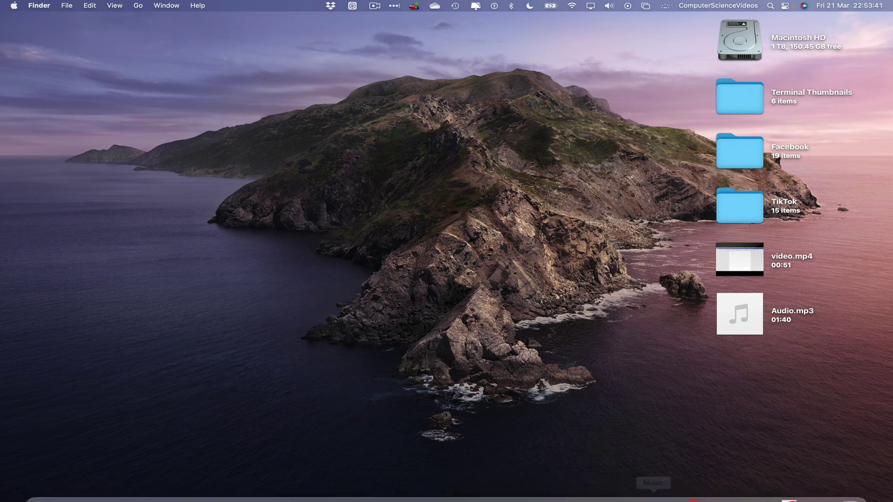
click(744, 483)
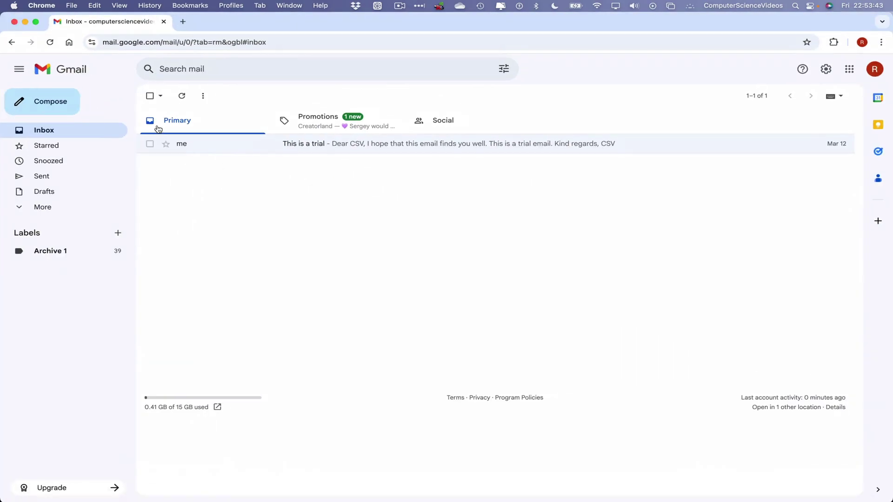
click(70, 108)
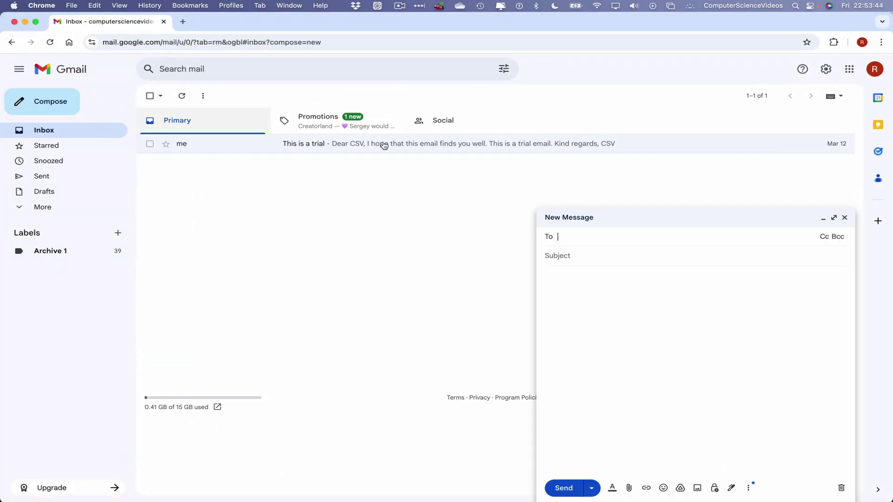
click(834, 218)
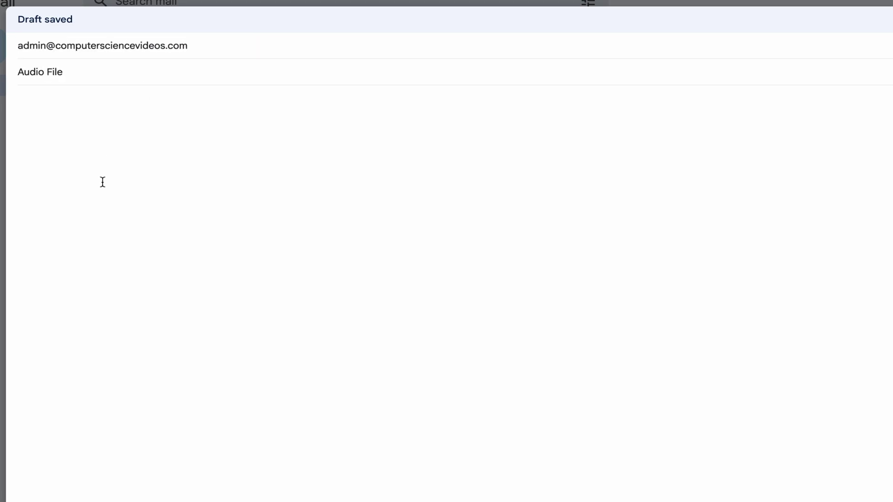
Write the greeting 'Dear Admin,' and the line 'I hope that this email finds you well.'
click(188, 142)
key(Tab)
text(,)
key(Return)
key(Return)
key(BackSpace)
key(BackSpace)
key(BackSpace)
key(Return)
key(Return)
text(I hope that this)
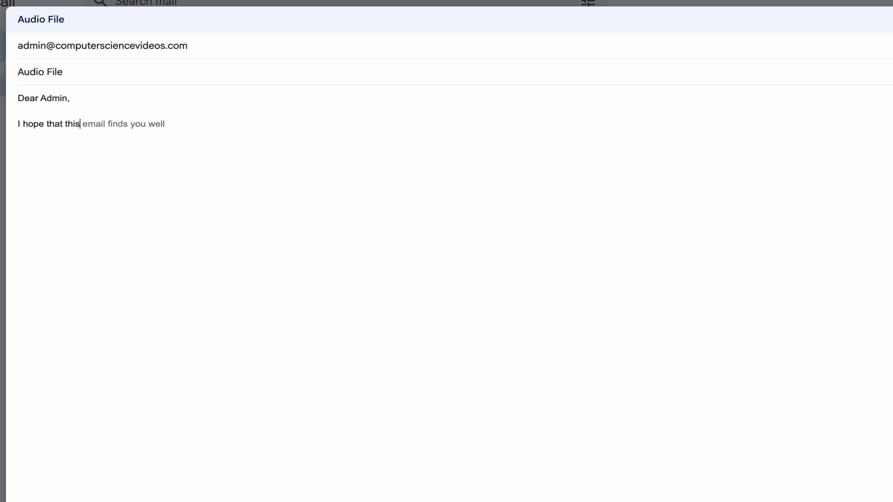
key(Tab)
text(.)
key(Return)
Add 'Please see the attached audio file.' and a 'Kind regards,' sign-off signed CS
text(pleas)
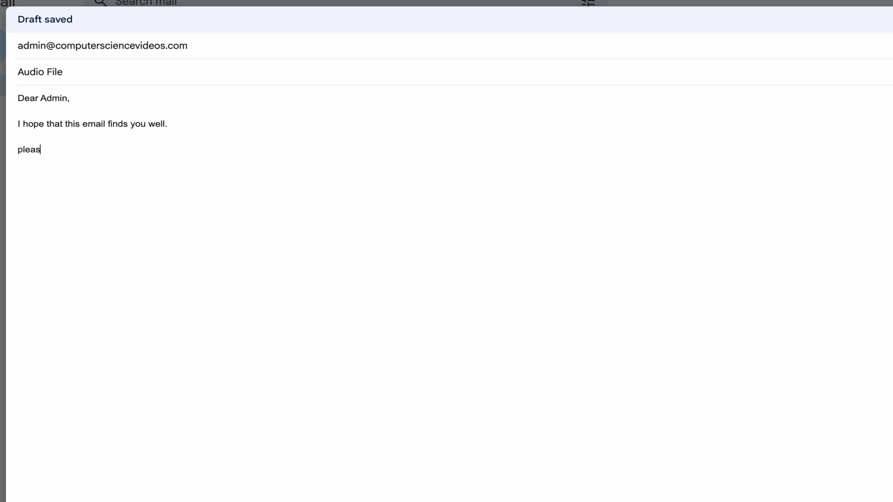
text(e see the attachd)
text(d audio file)
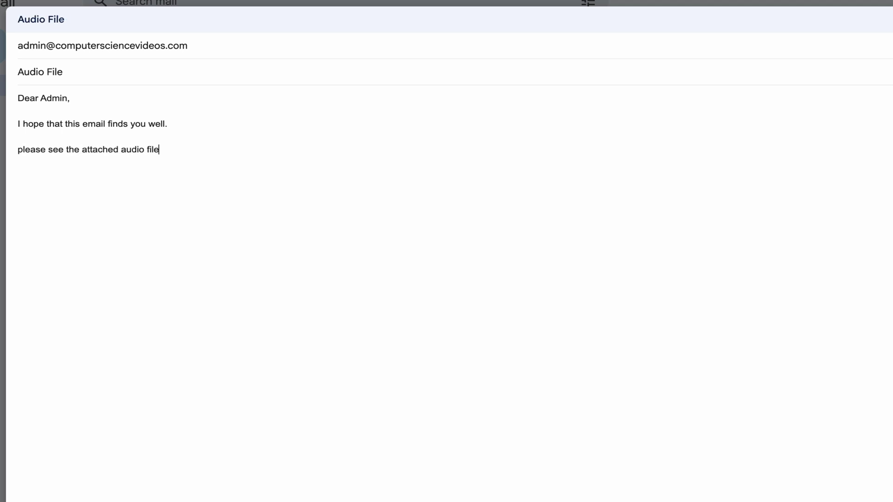
key(Home)
key(Delete)
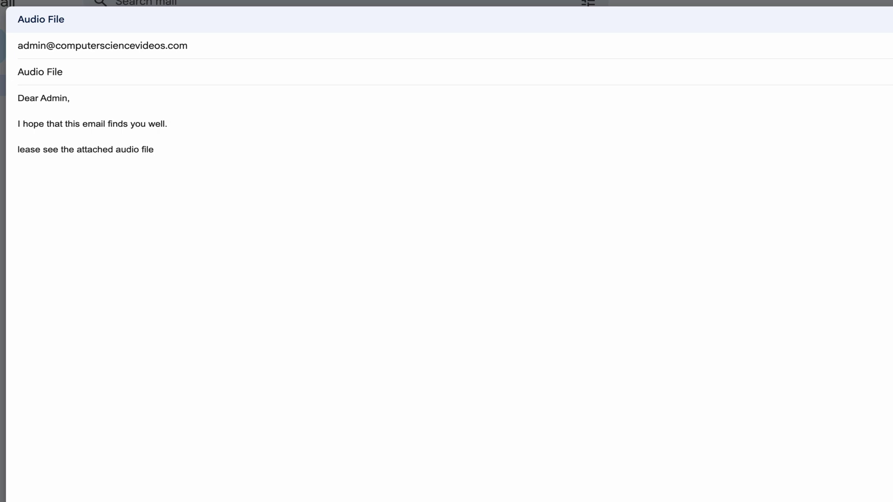
text(P)
click(260, 149)
text(.)
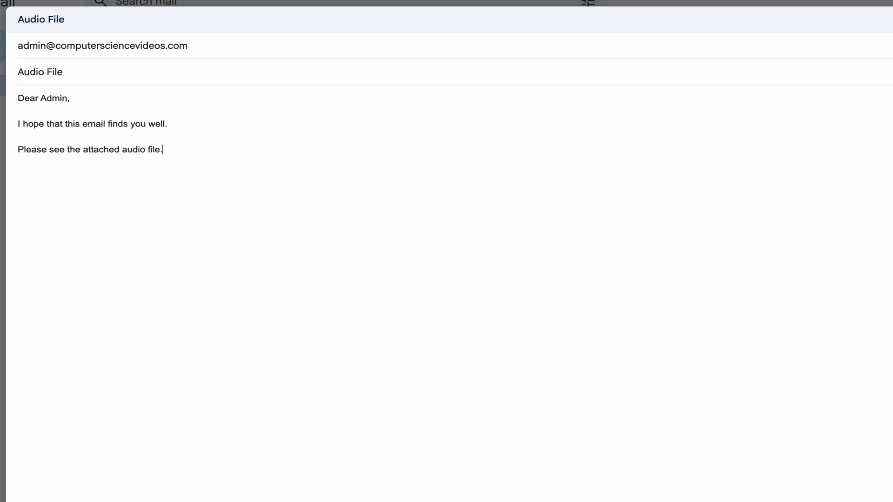
key(Return)
key(Return)
text(Kind)
key(Tab)
text(,)
key(Return)
key(Return)
text(CSv)
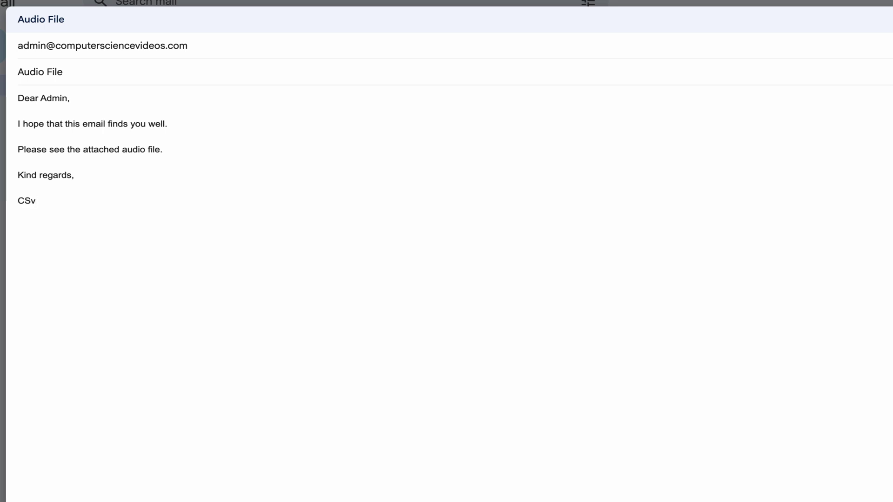
key(BackSpace)
Complete the signature as CSV, attach Audio.mp3 from the Desktop, and send the email
text(V)
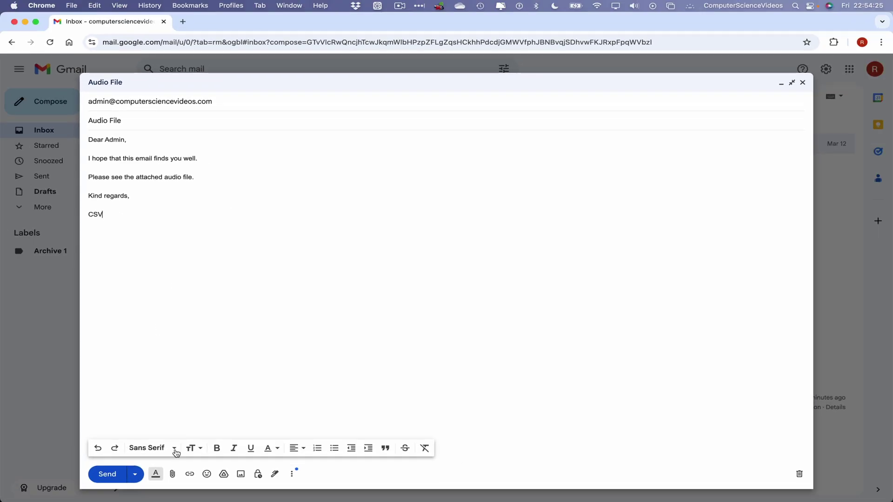
click(172, 474)
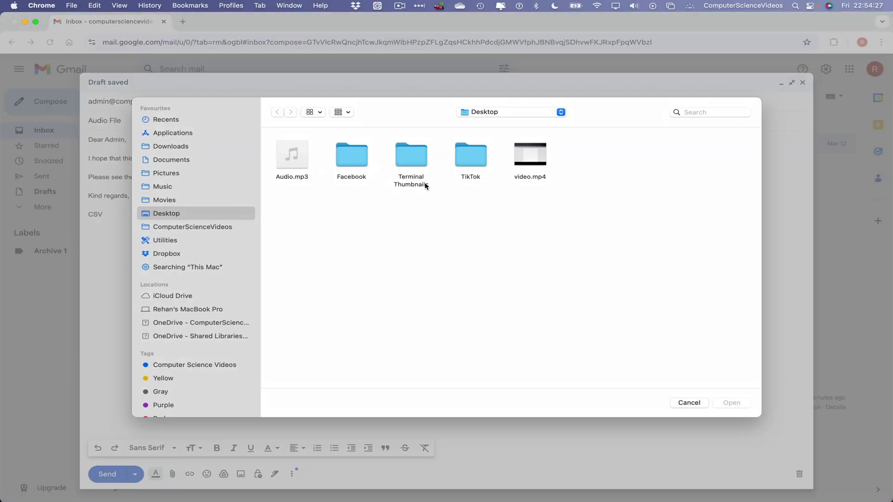
click(292, 154)
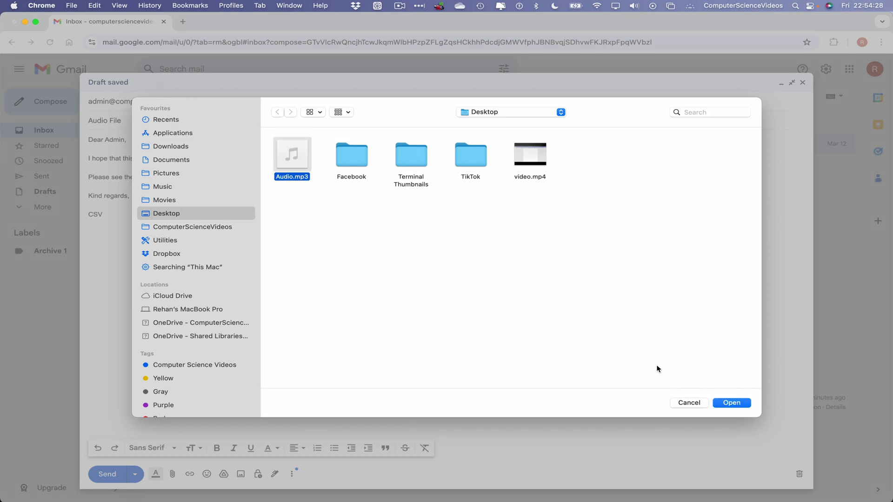
click(732, 403)
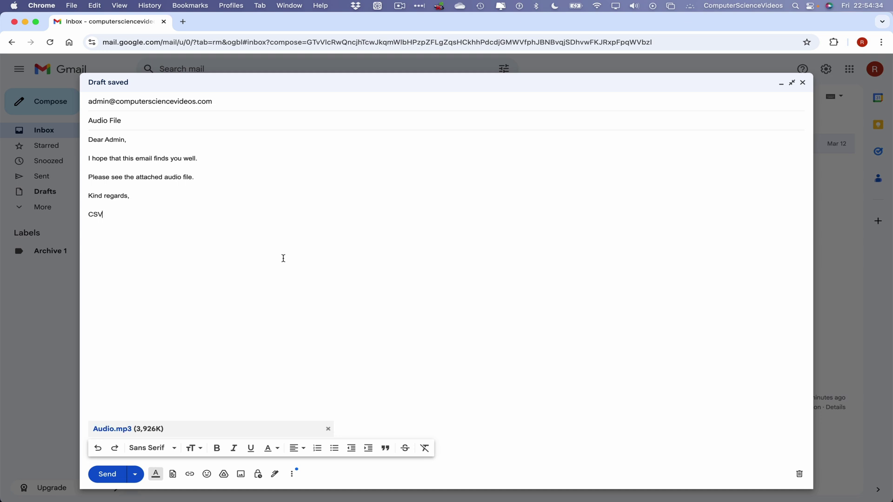
click(104, 475)
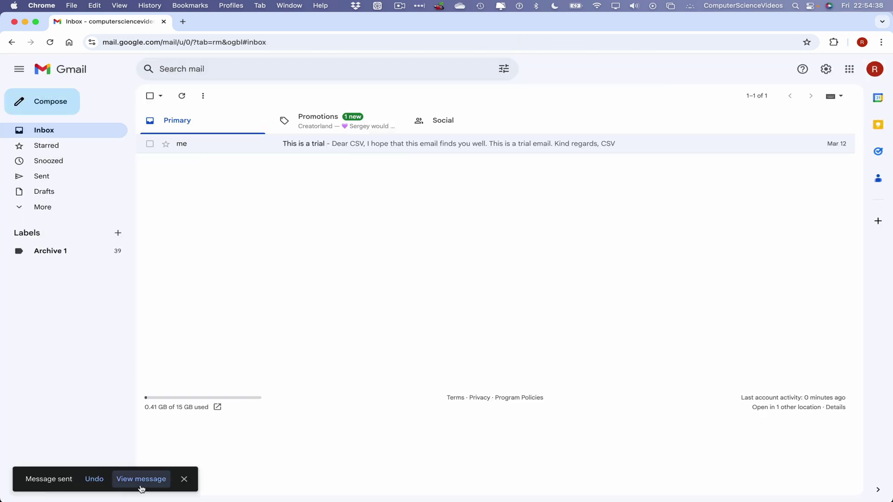
Open the sent Audio File message, play and pause its Audio.mp3 attachment, then close the preview
click(140, 481)
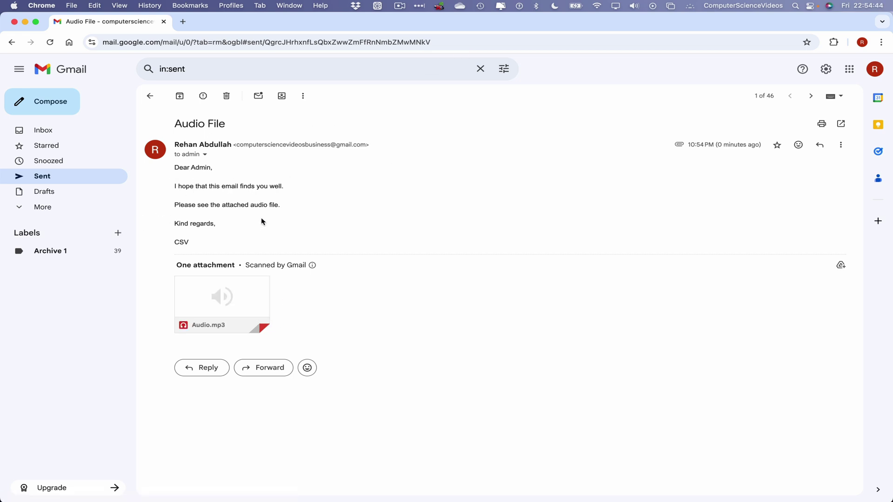
click(245, 304)
click(371, 319)
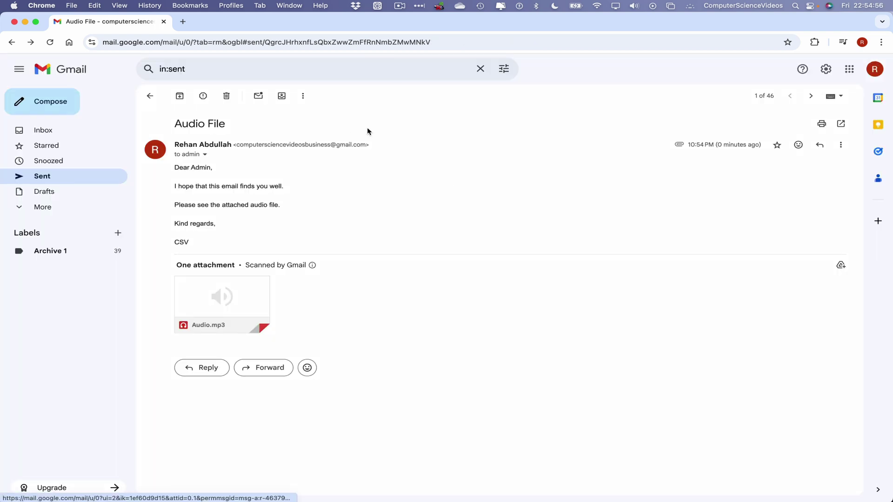
click(43, 4)
click(144, 146)
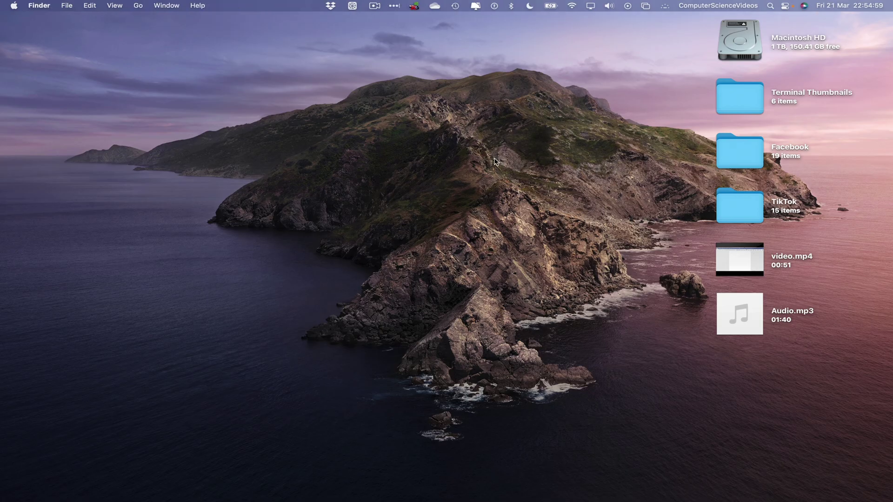